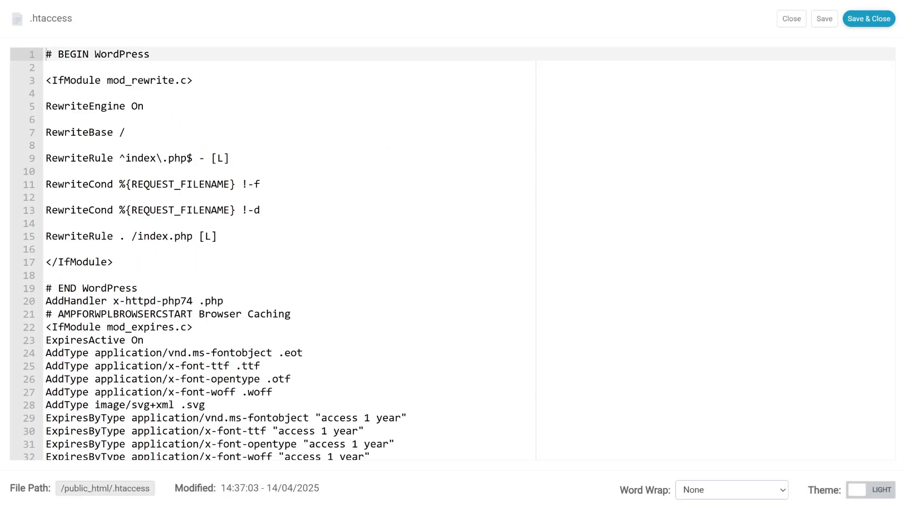
Look over the .htaccess contents in the GigaPress editor, placing the cursor on lines 2, 16 and 9.
left_click(47, 67)
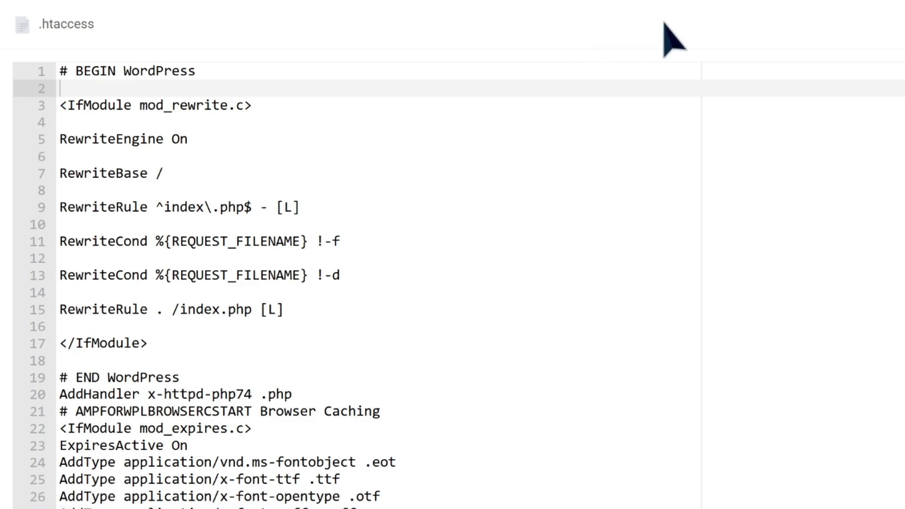
scroll(330, 283, "down", 2)
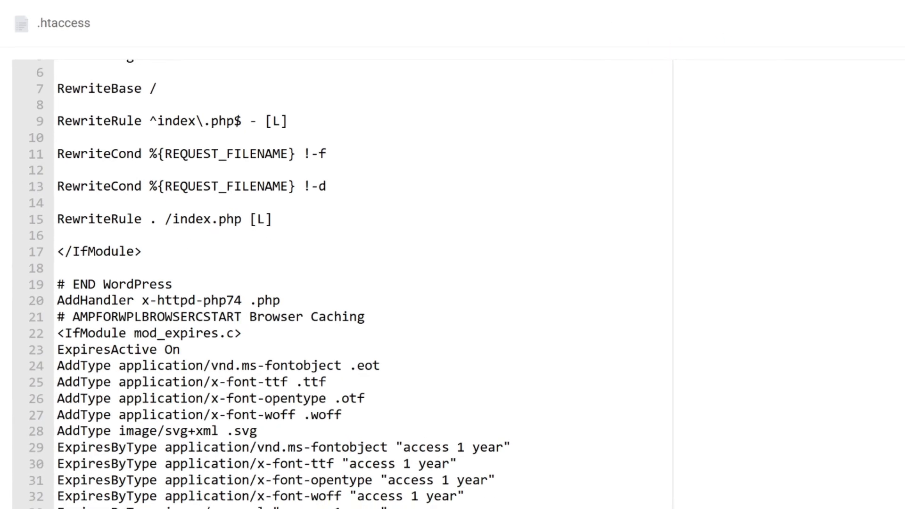
scroll(330, 282, "down", 2)
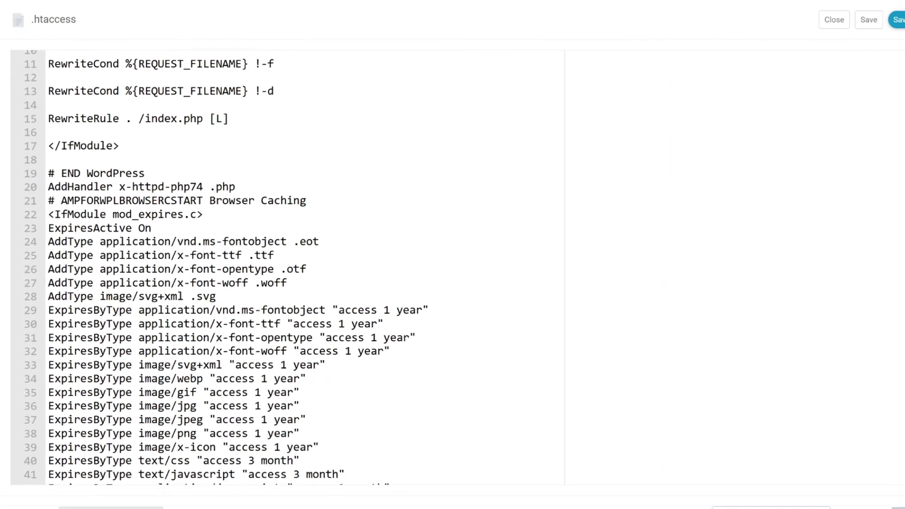
left_click_drag(291, 189, 242, 190)
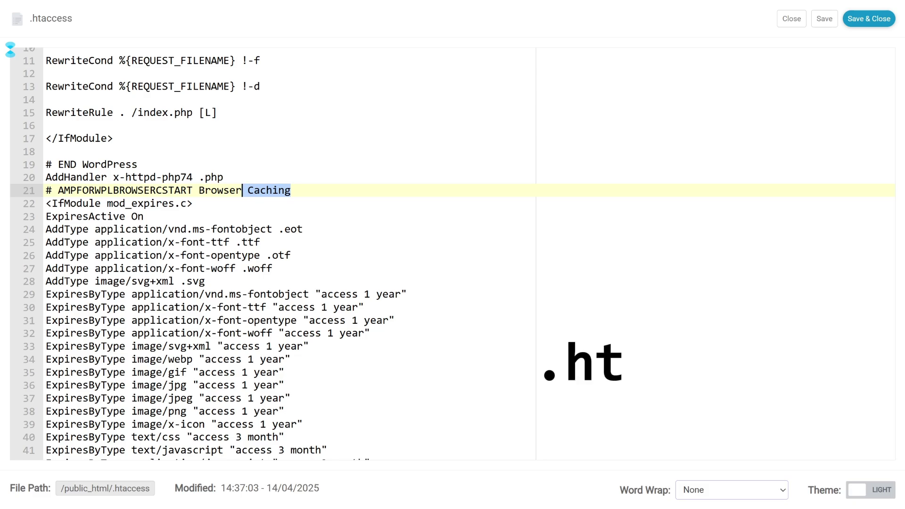
left_click(45, 126)
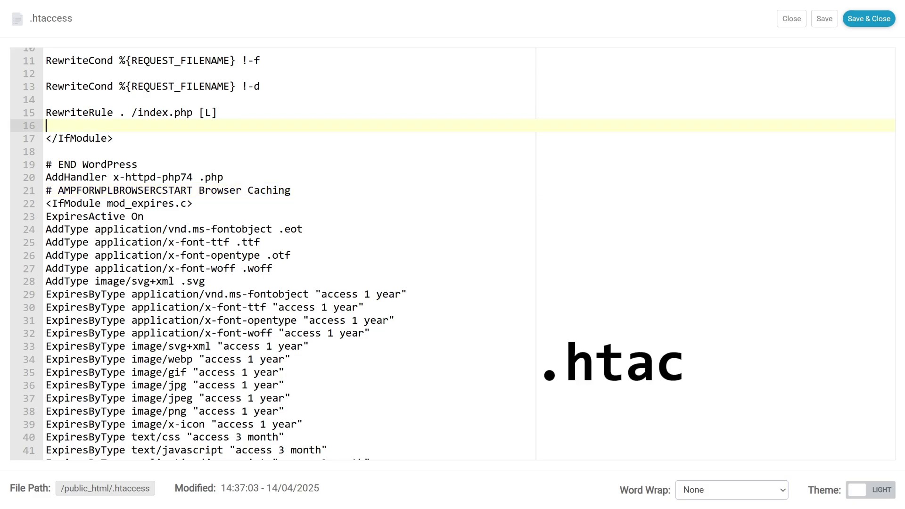
scroll(45, 134, "down", 3)
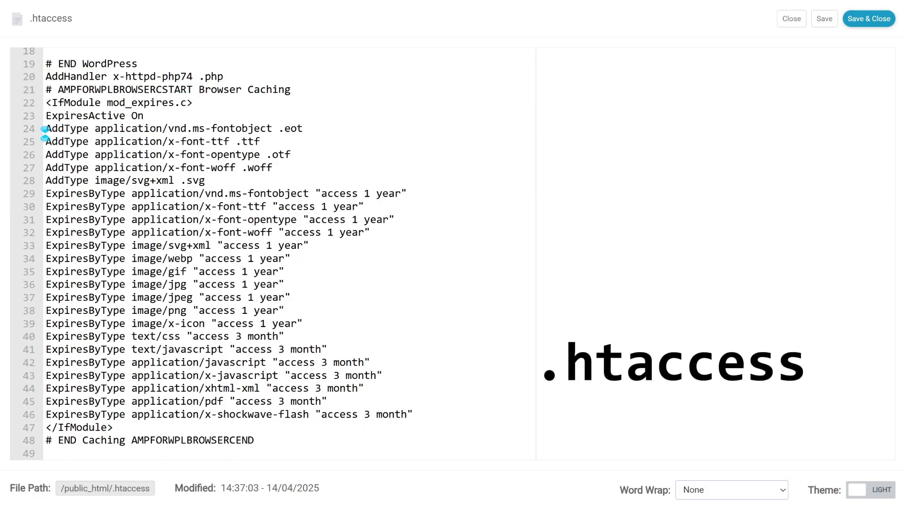
scroll(45, 133, "up", 6)
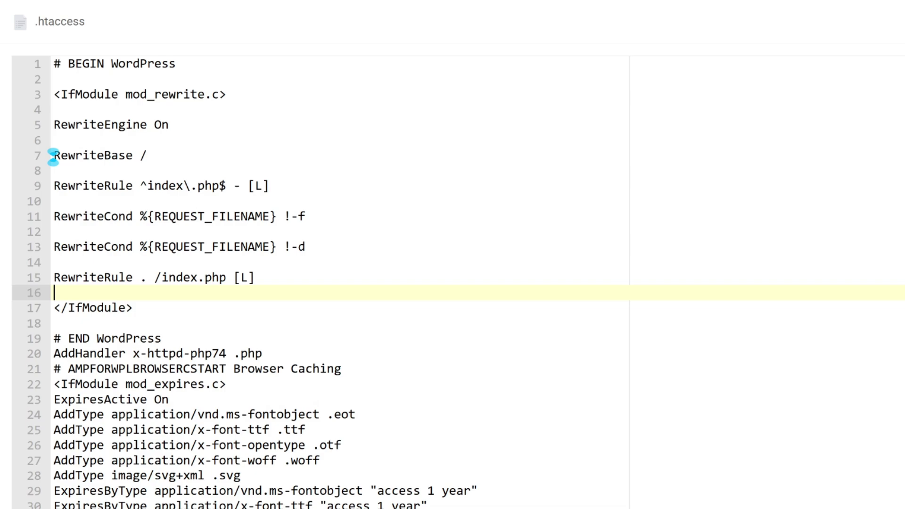
left_click(184, 186)
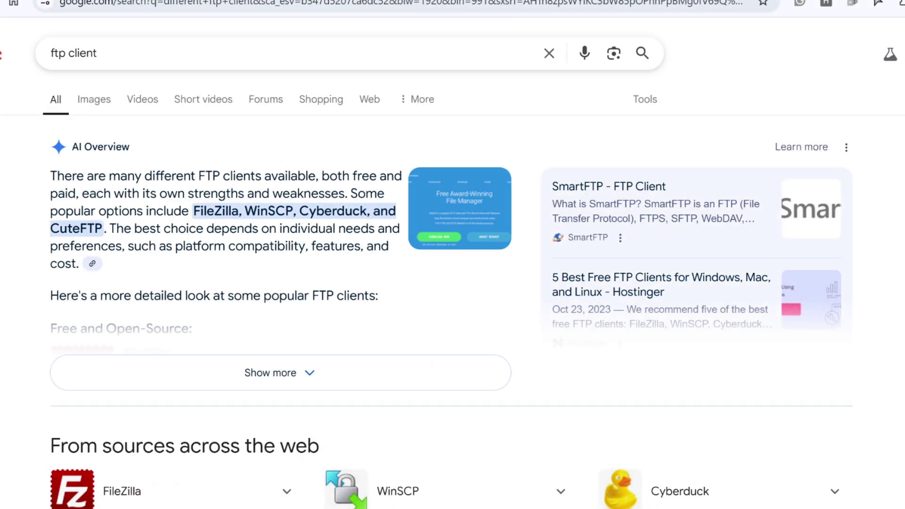
Scroll through the 'ftp client' results, then open the hosting account's File Manager.
scroll(202, 168, "down", 8)
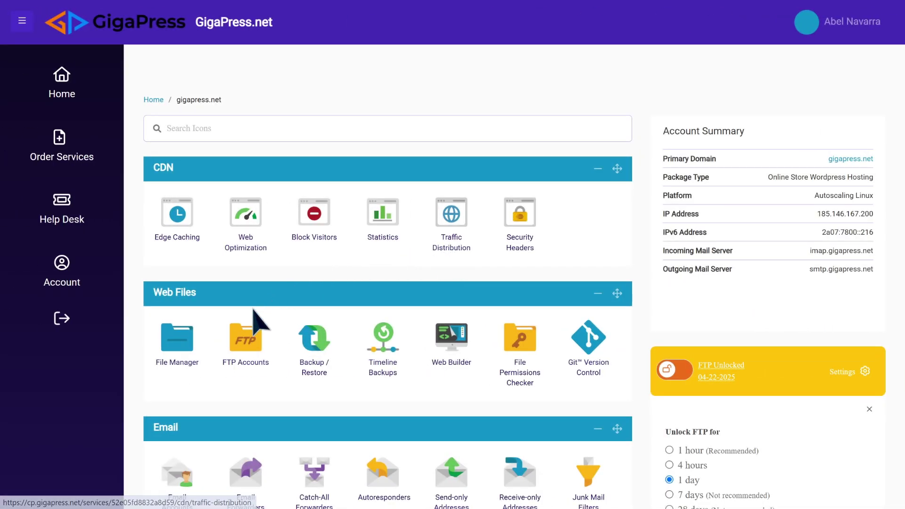
left_click(174, 341)
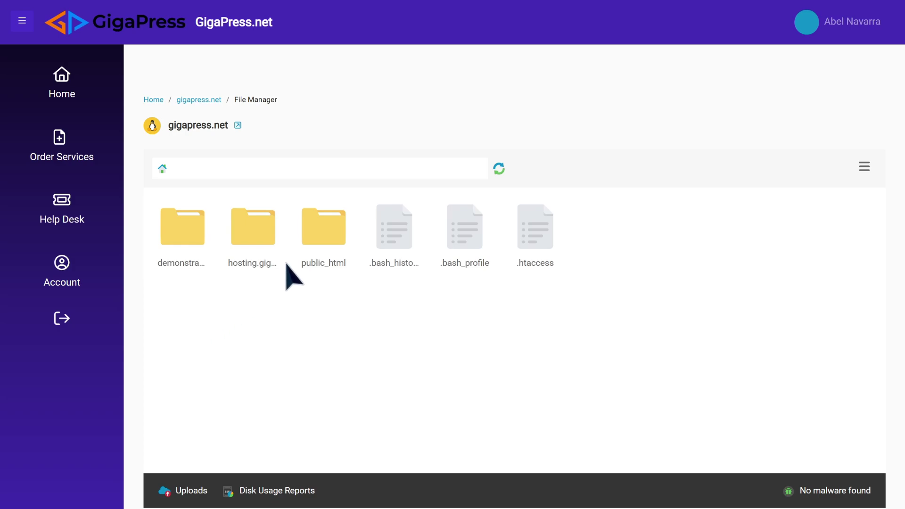
Open public_html from the gigapress.net root listing.
double_click(343, 252)
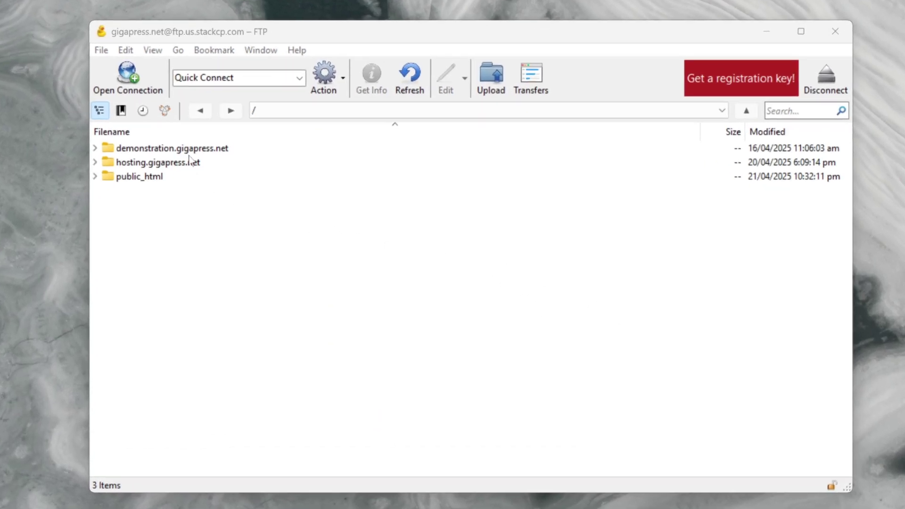
Open demonstration.gigapress.net in Cyberduck and turn on Show Hidden Files so .htaccess appears.
double_click(182, 149)
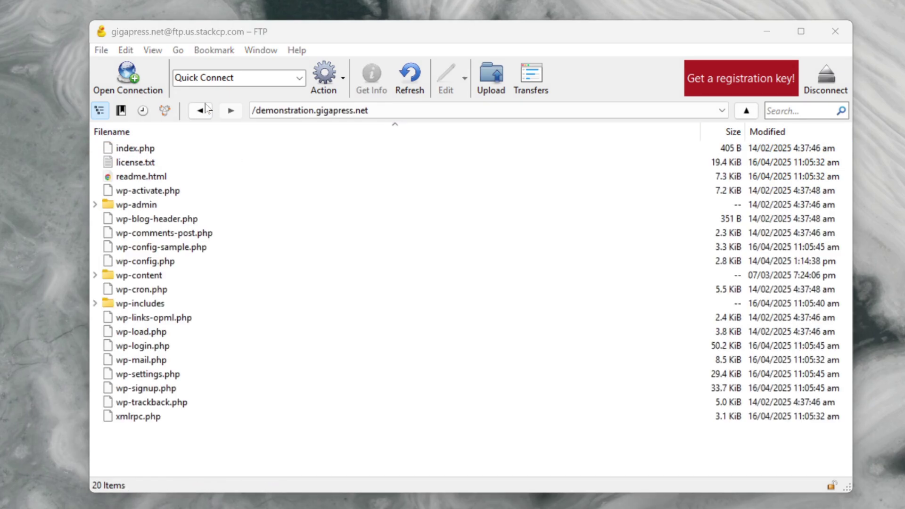
left_click(153, 51)
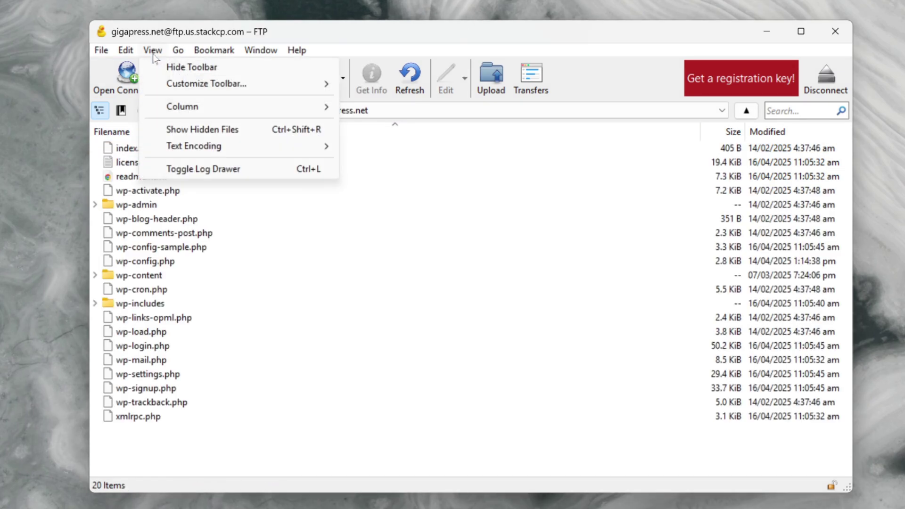
left_click(194, 130)
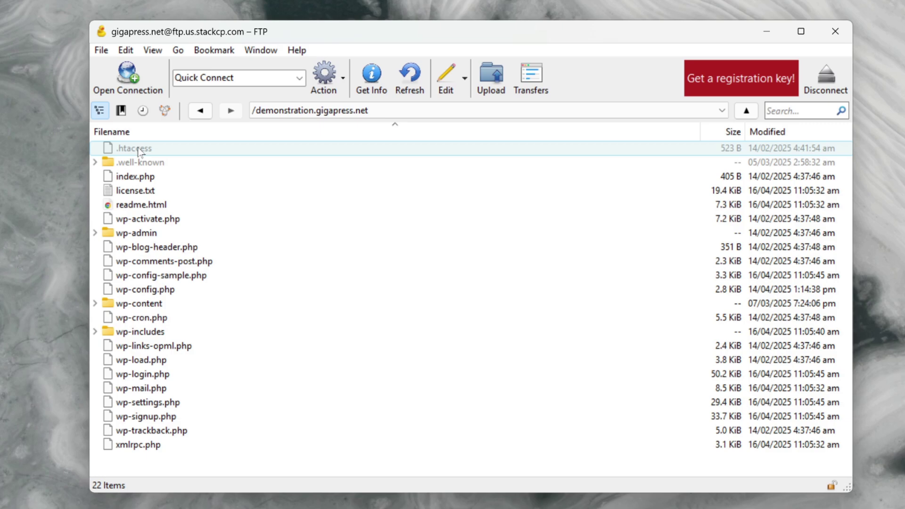
Download .htaccess despite the unsecured FTP warning, then bring up its Edit With options.
right_click(138, 151)
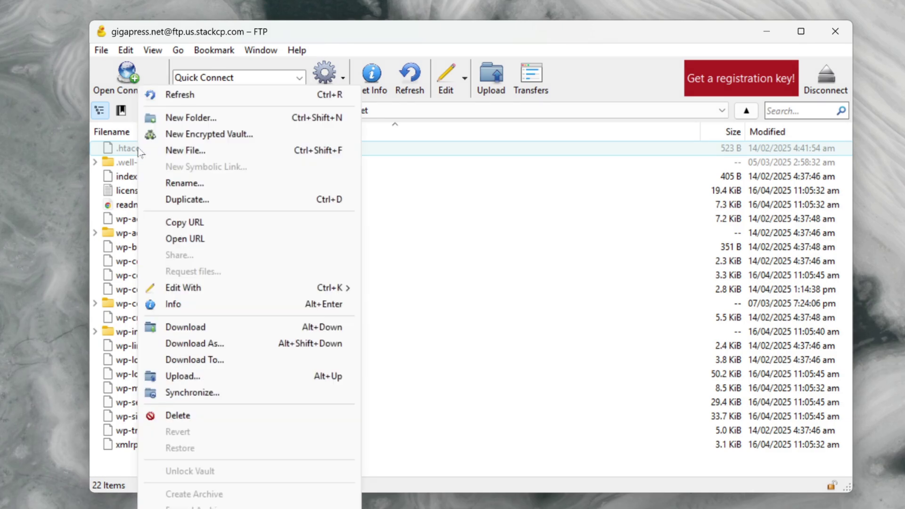
left_click(203, 328)
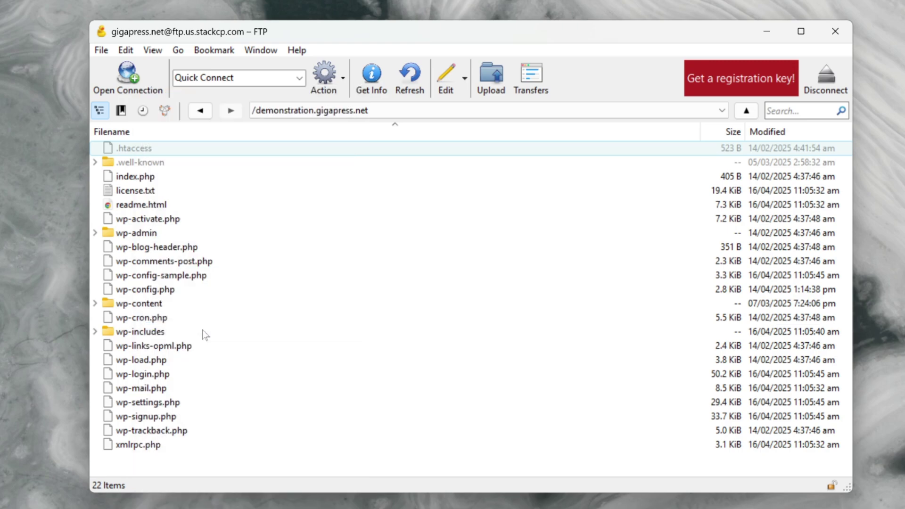
left_click(374, 236)
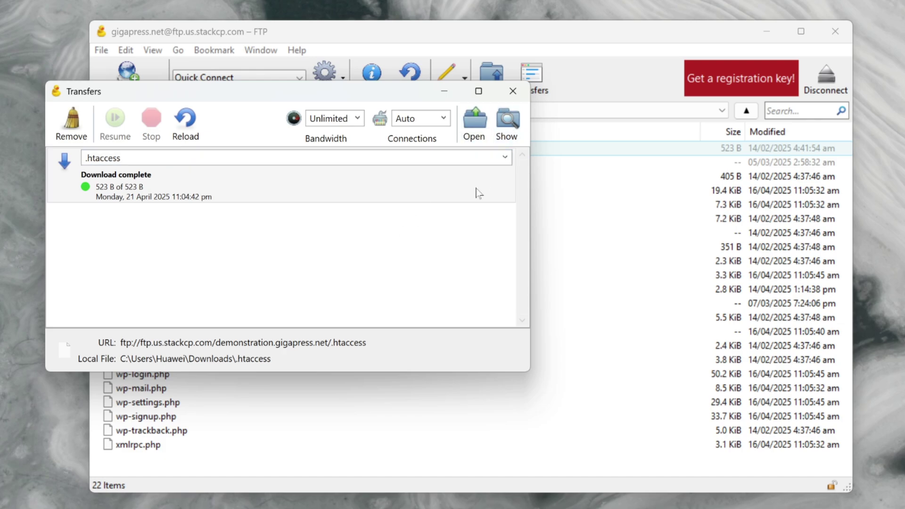
left_click(512, 91)
right_click(122, 150)
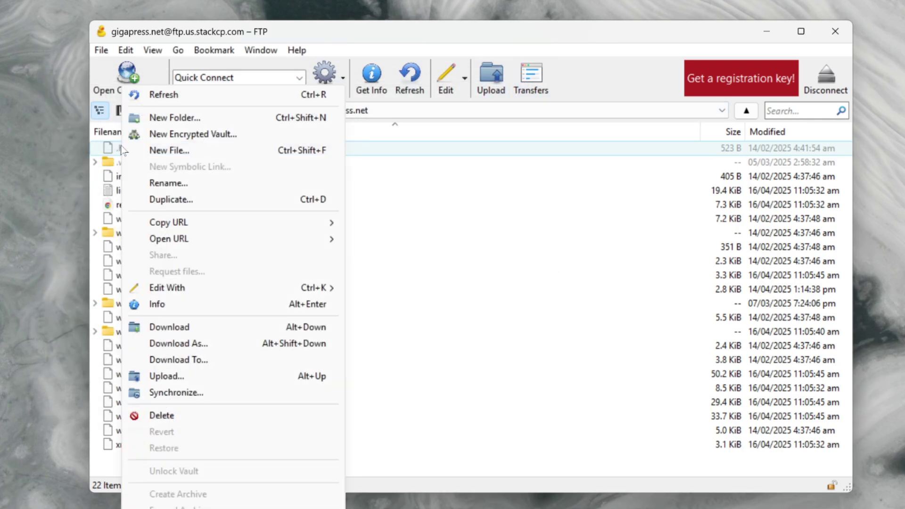
mouse_move(192, 291)
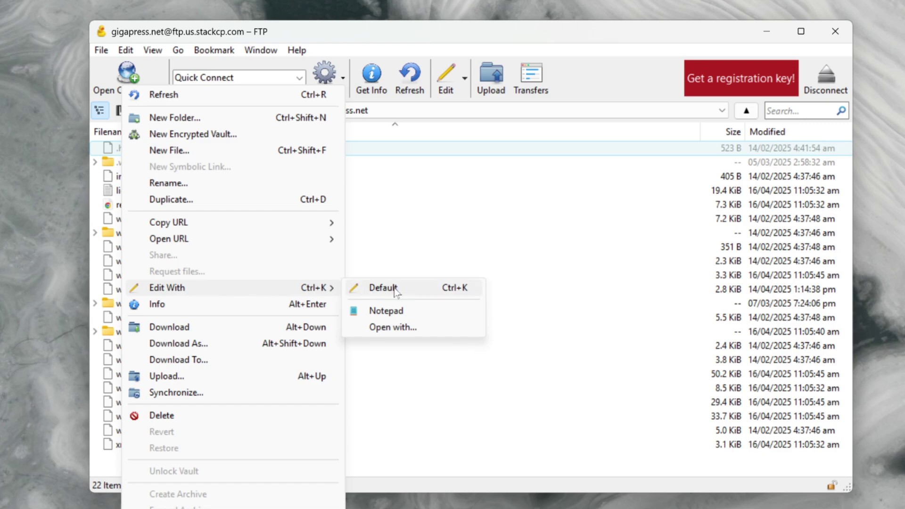
Open .htaccess with Notepad, save it, and close Notepad.
left_click(395, 310)
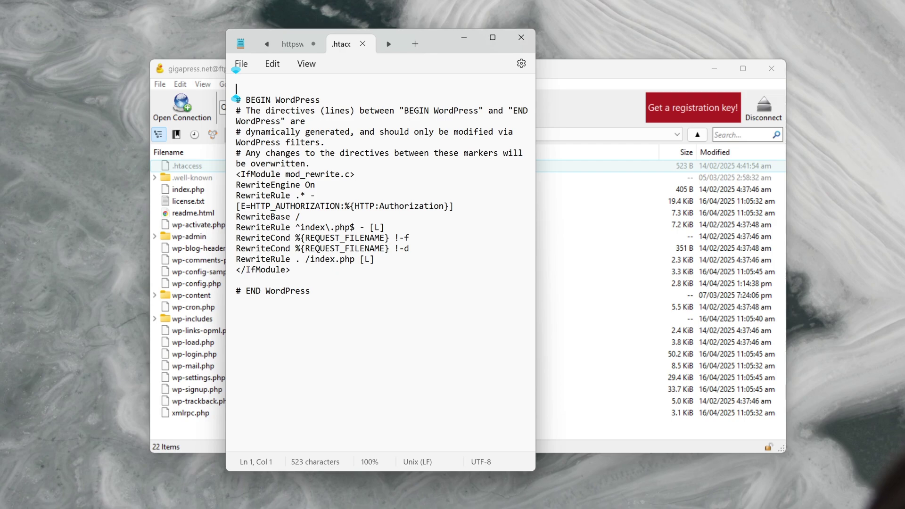
left_click(241, 63)
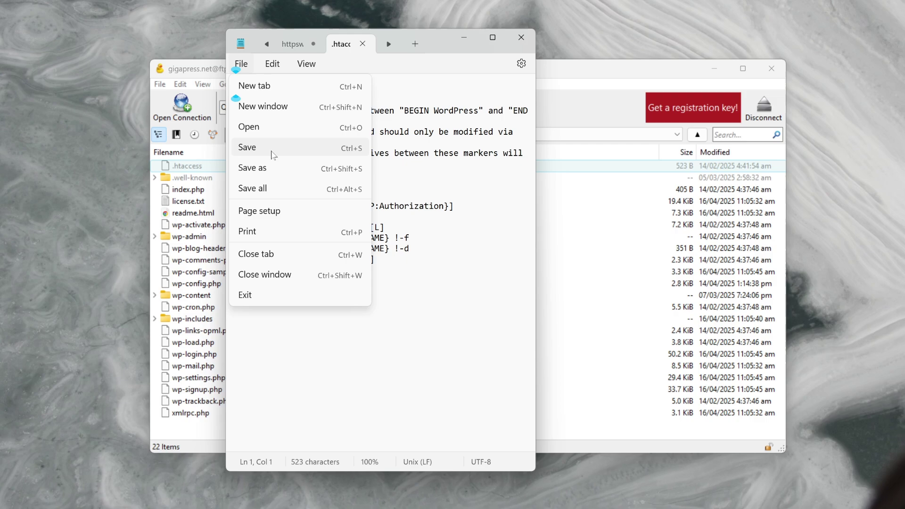
left_click(273, 156)
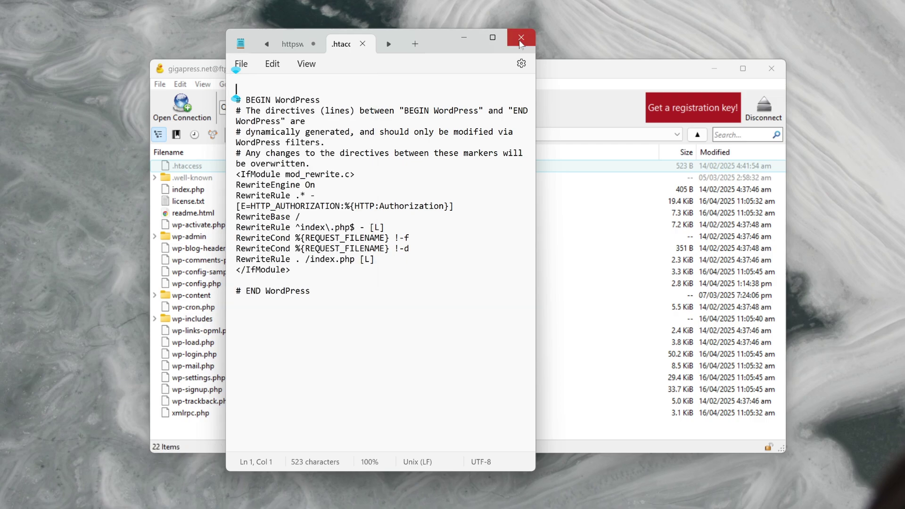
left_click(520, 37)
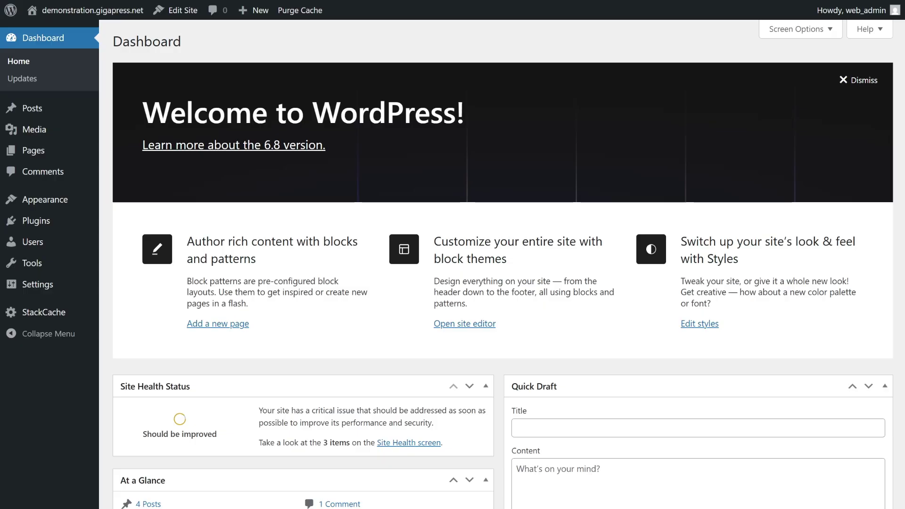
Visit the demonstration.gigapress.net front page from the admin bar and scroll through it.
mouse_move(84, 18)
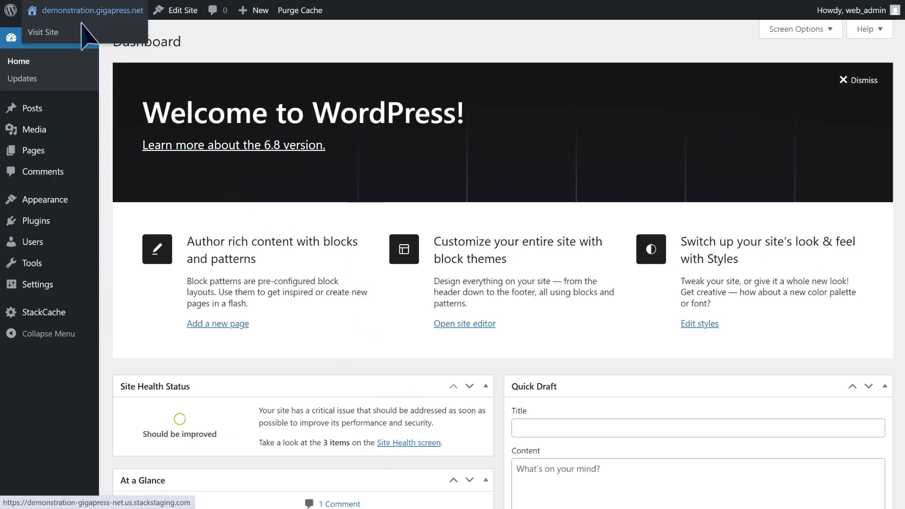
left_click(60, 35)
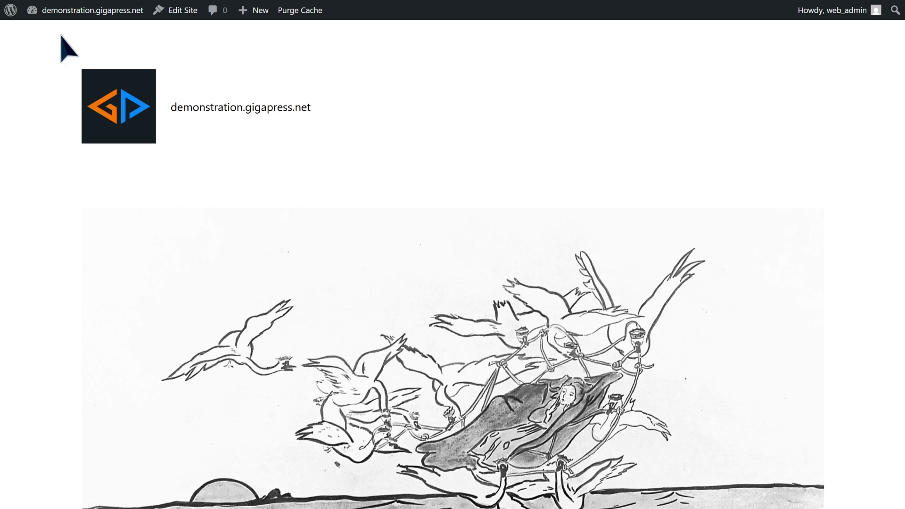
scroll(537, 266, "down", 5)
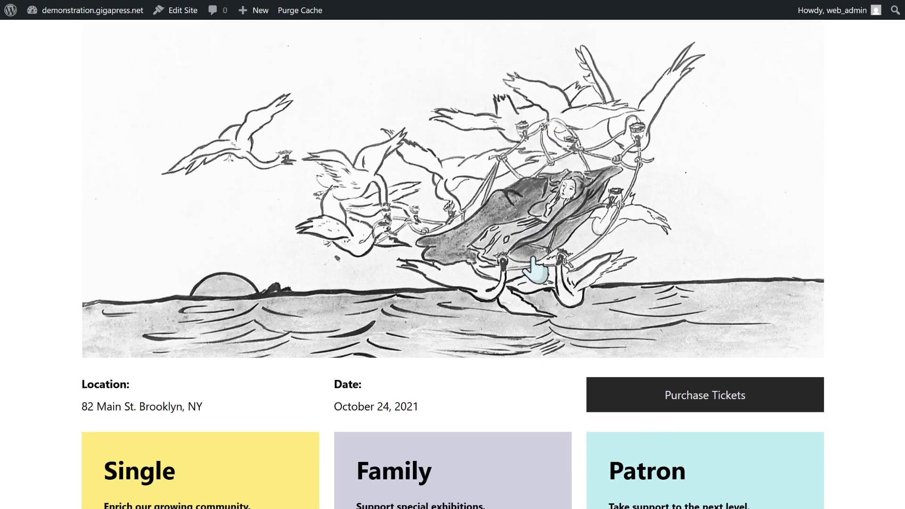
scroll(535, 269, "down", 10)
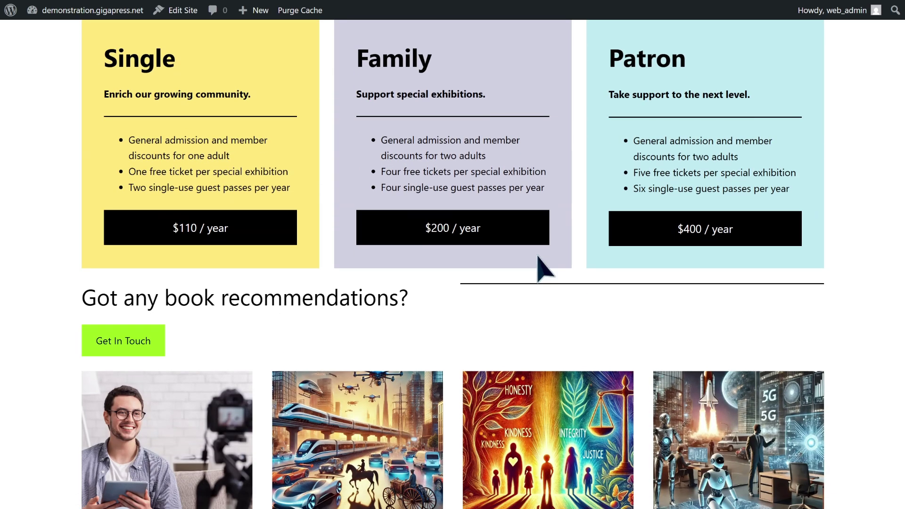
scroll(542, 267, "down", 3)
scroll(542, 266, "up", 7)
scroll(542, 266, "up", 3)
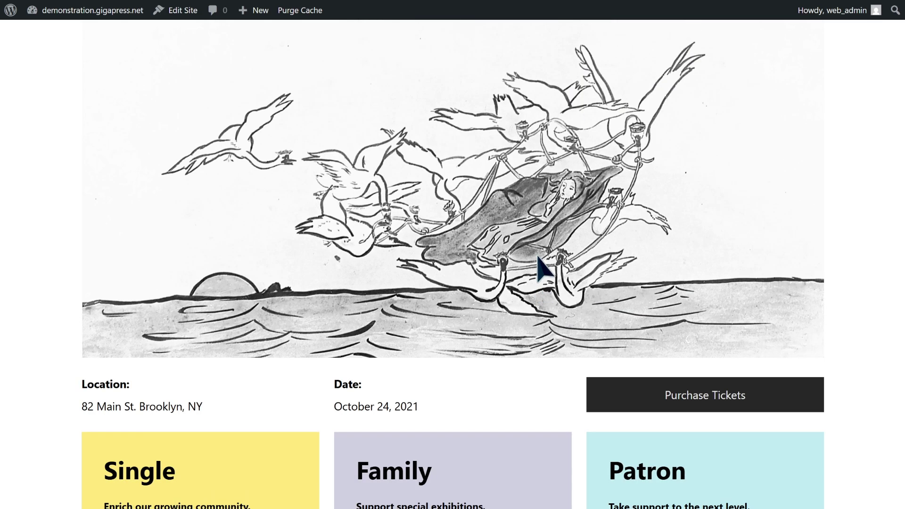
scroll(537, 259, "up", 5)
scroll(535, 268, "down", 2)
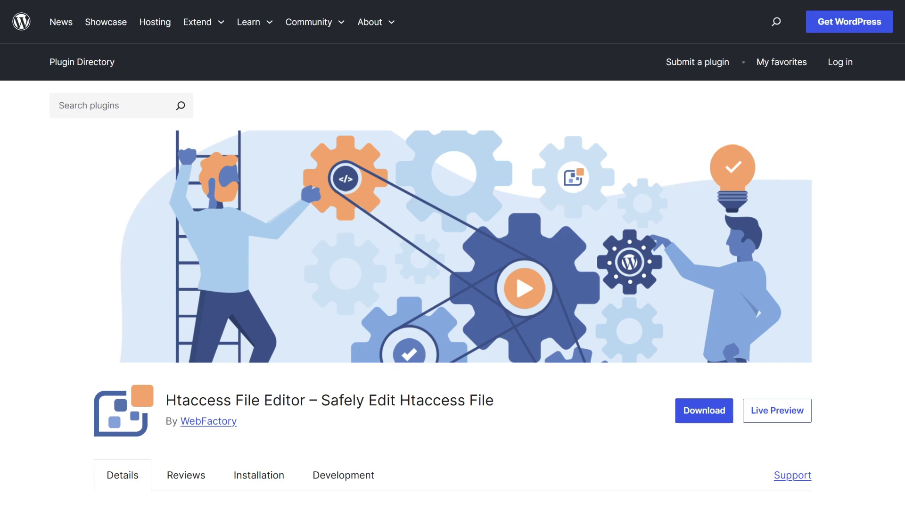
Review the Htaccess File Editor plugin page (version 1.72, 50,000+ installs) before returning to the dashboard.
middle_click(868, 137)
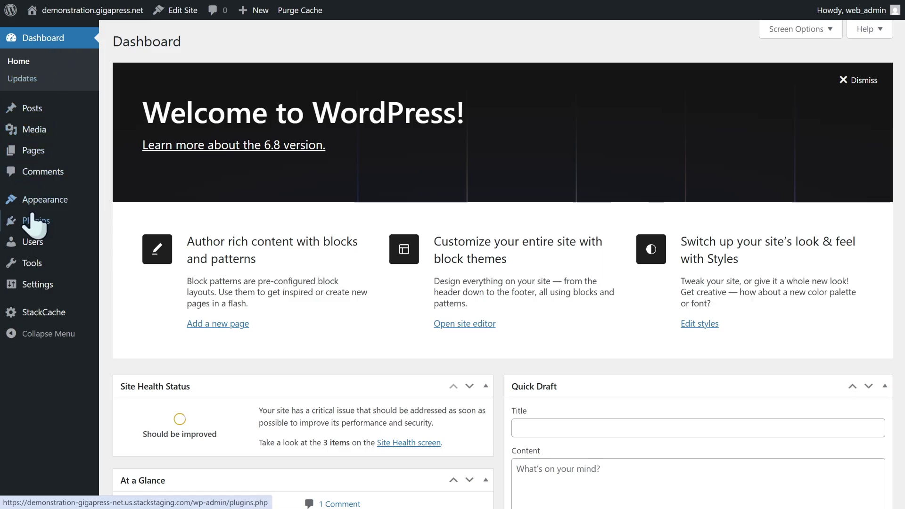
Search plugins for 'htaccess file editor', then install and activate WebFactory's Htaccess File Editor.
mouse_move(35, 225)
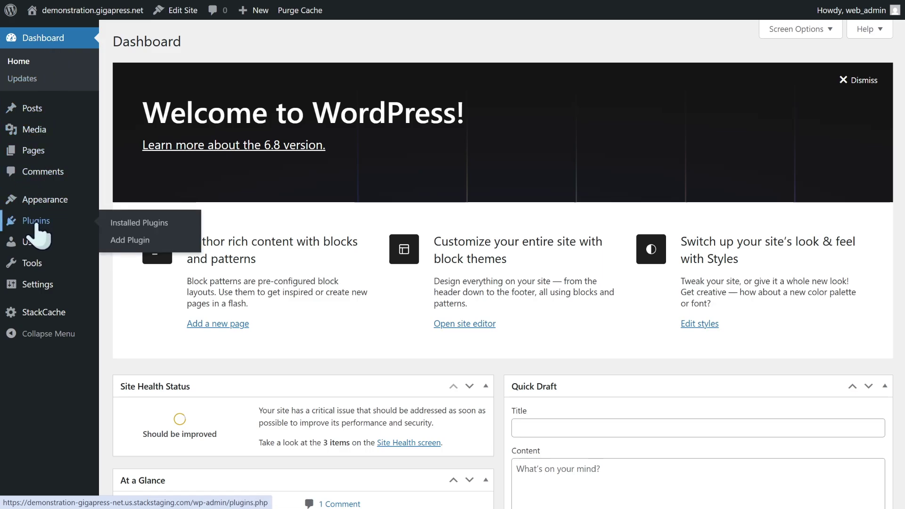
left_click(128, 240)
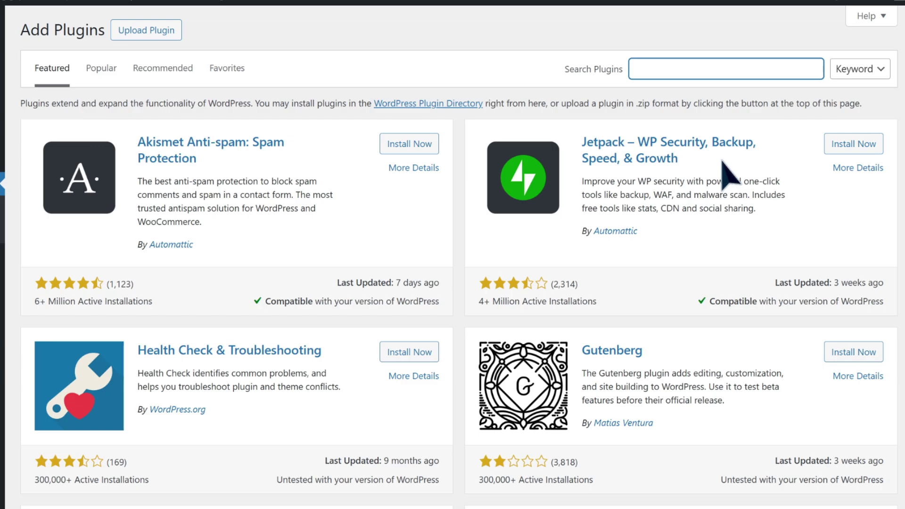
type("htaccess file edit")
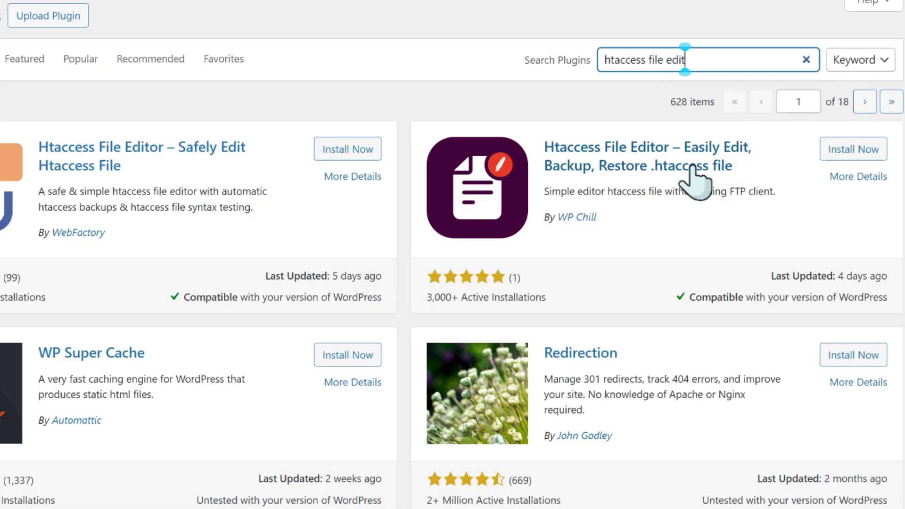
type("or")
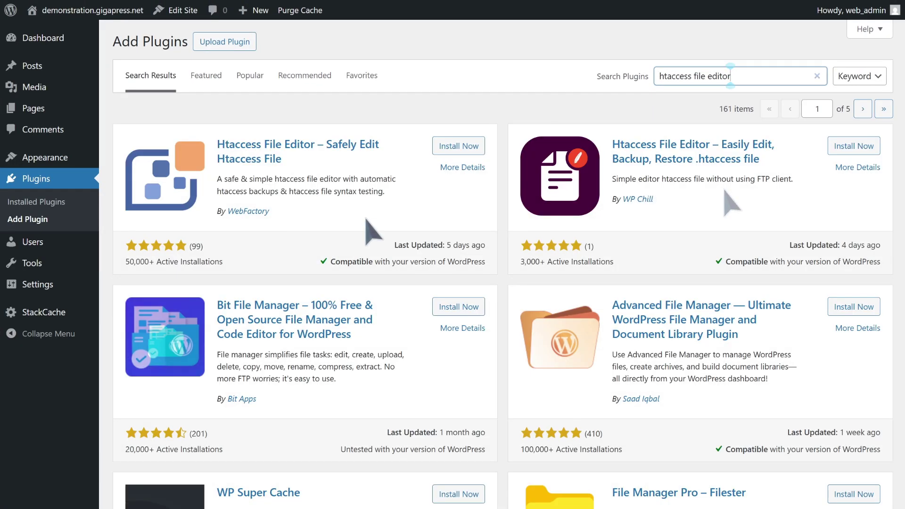
left_click(457, 148)
left_click(460, 149)
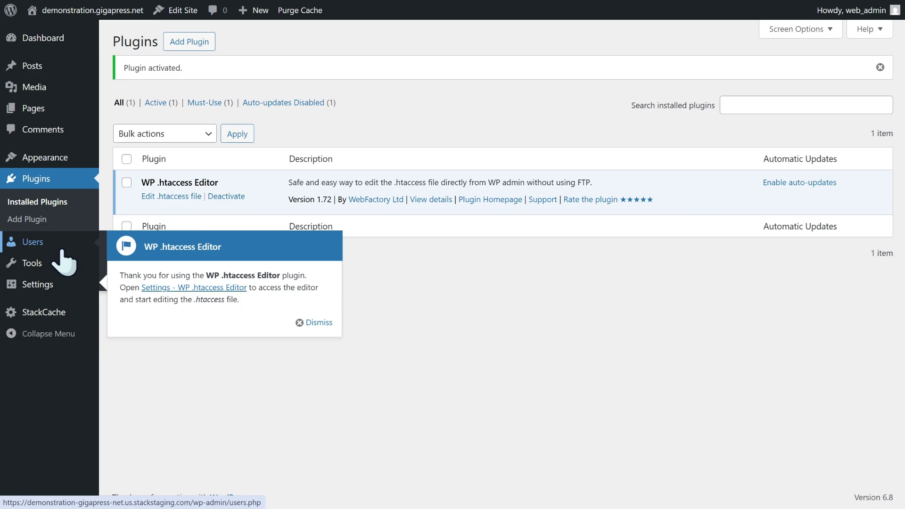
Open Settings > WP .htaccess Editor and confirm 'I understand. Enable the editor.'.
mouse_move(37, 285)
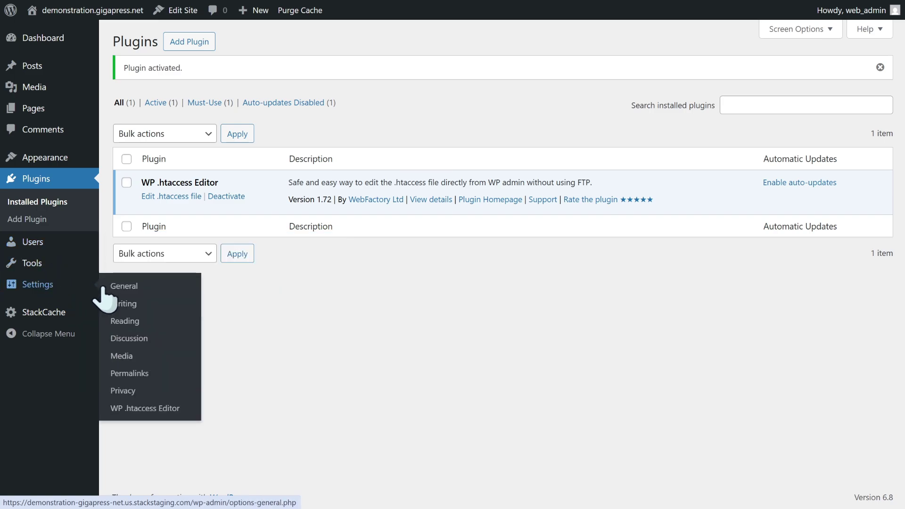
left_click(166, 408)
scroll(325, 336, "down", 1)
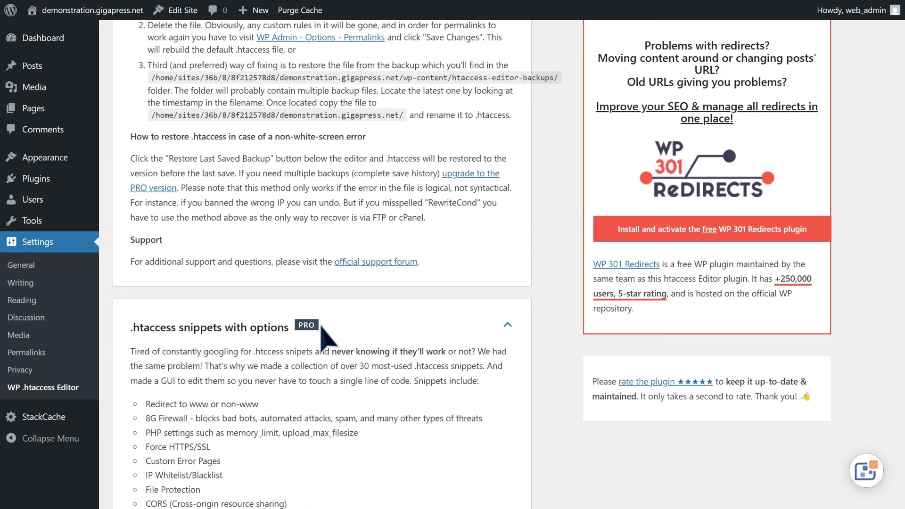
scroll(322, 332, "down", 8)
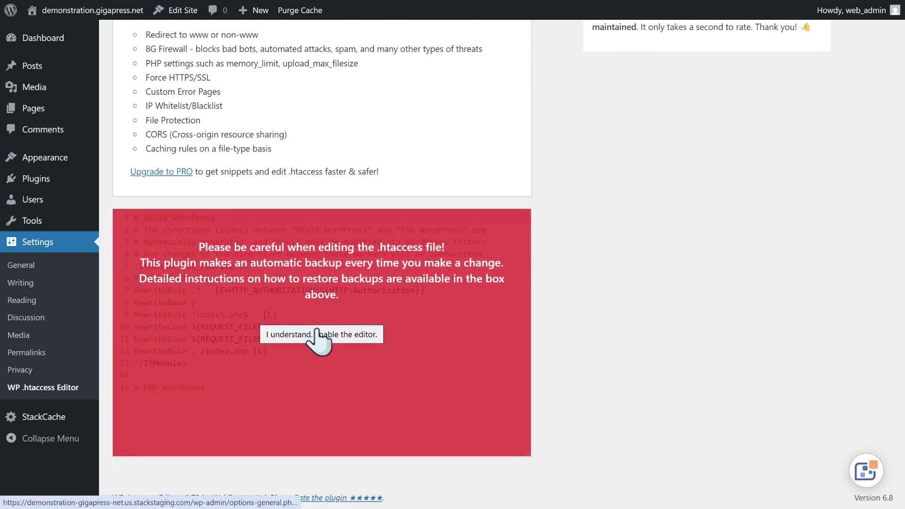
left_click(352, 341)
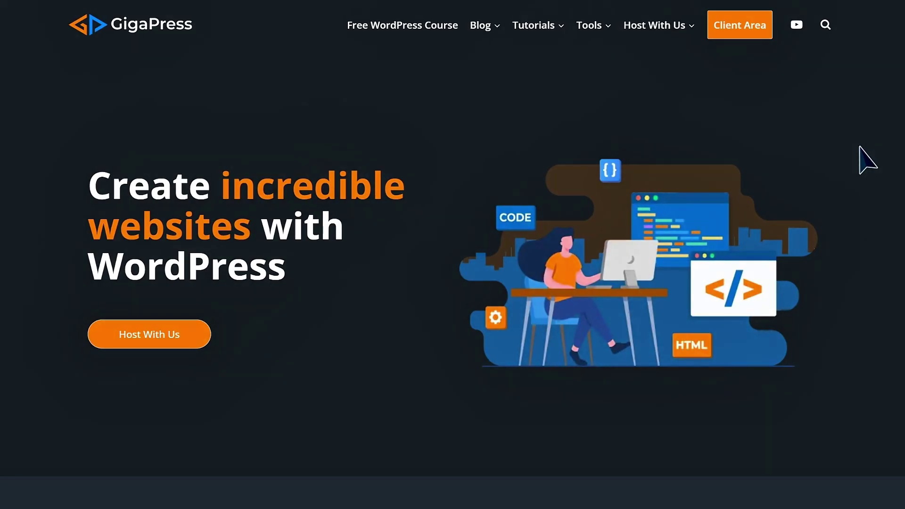
scroll(867, 160, "down", 20)
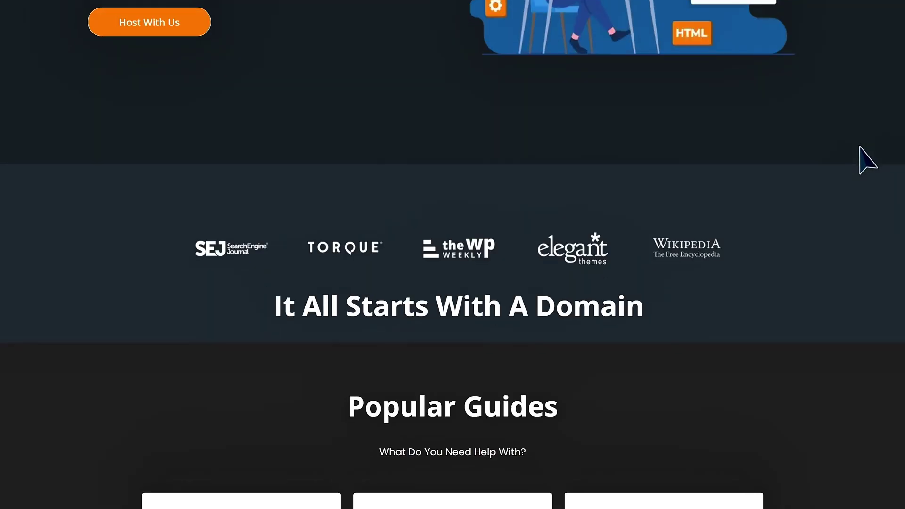
scroll(867, 161, "down", 8)
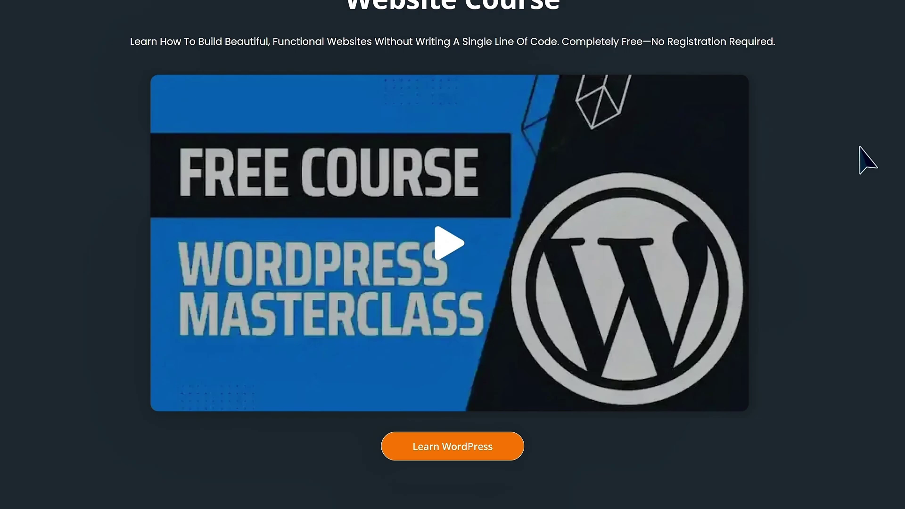
scroll(867, 161, "down", 8)
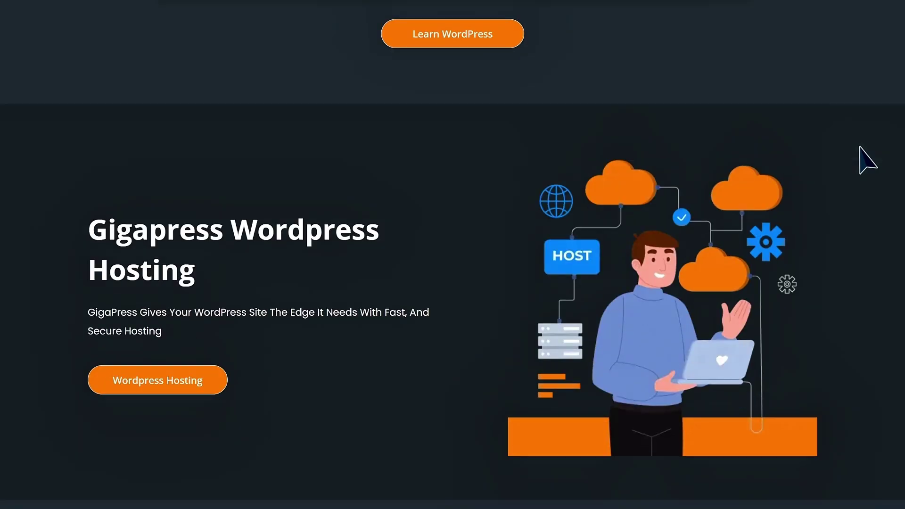
scroll(867, 161, "down", 8)
scroll(866, 160, "up", 20)
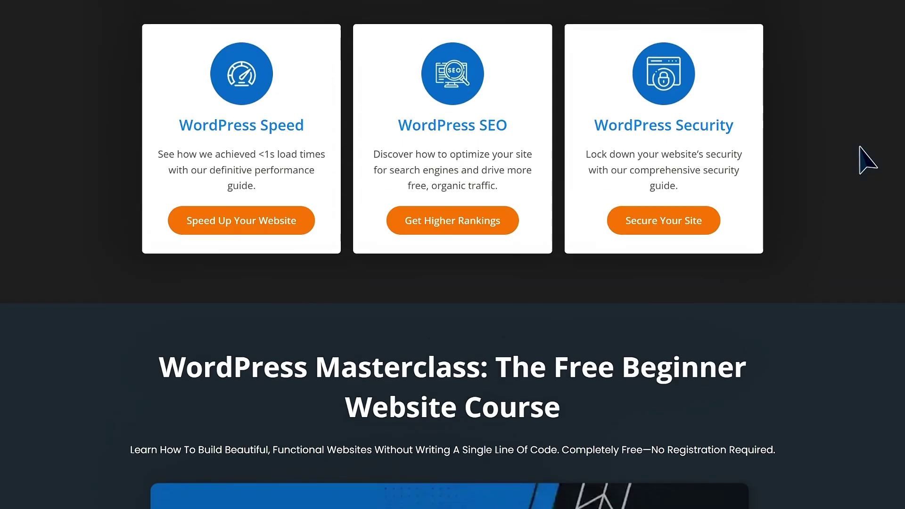
scroll(867, 160, "up", 20)
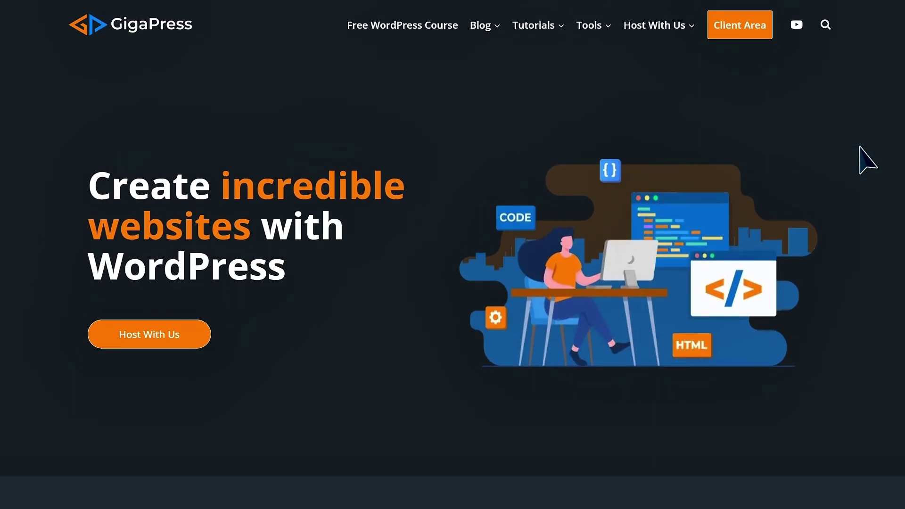